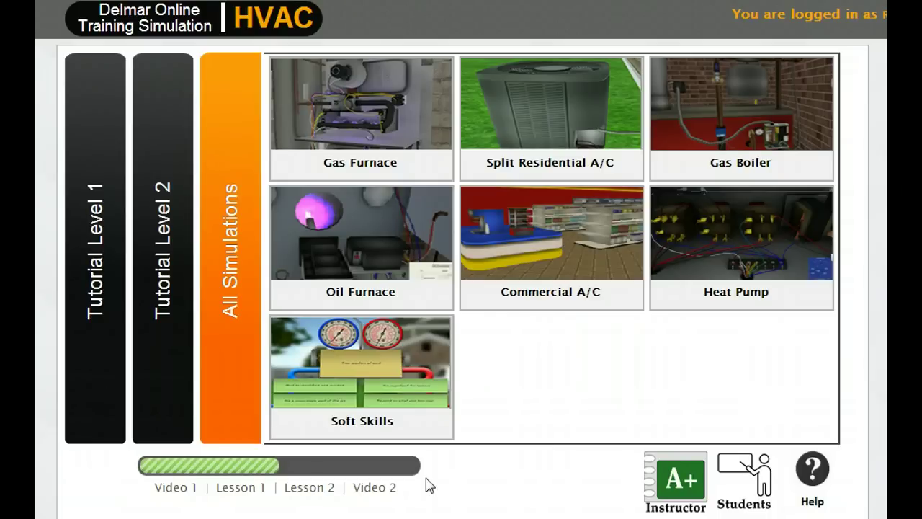
# Step: Browse the All Simulations list and open the Split Residential A/C simulation page
pyautogui.click(516, 477)
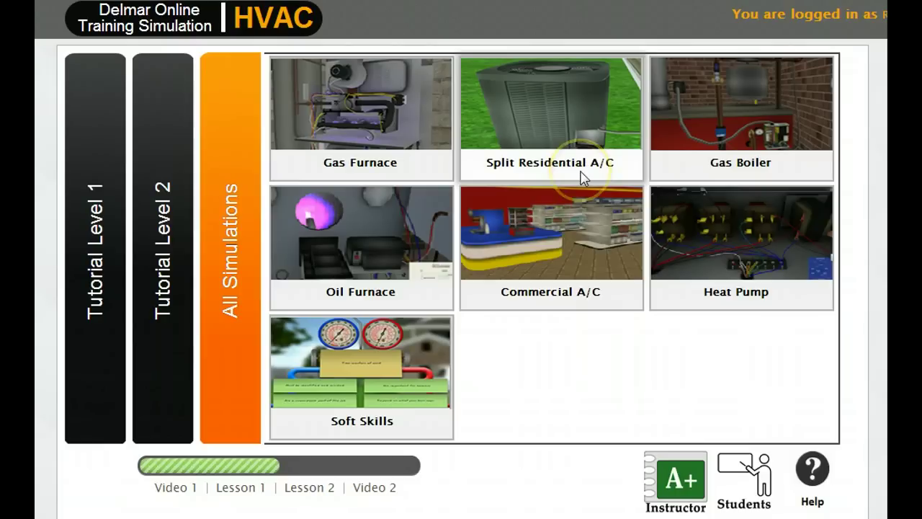
pyautogui.click(733, 268)
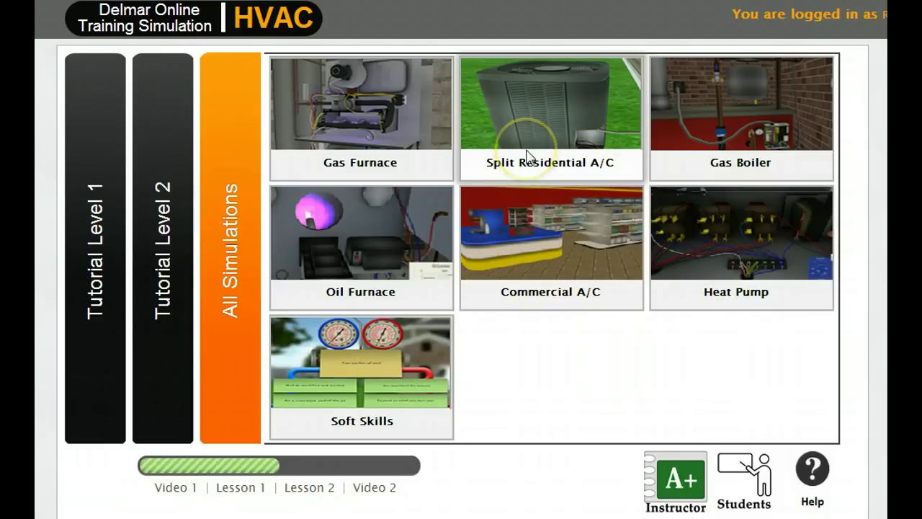
pyautogui.click(390, 155)
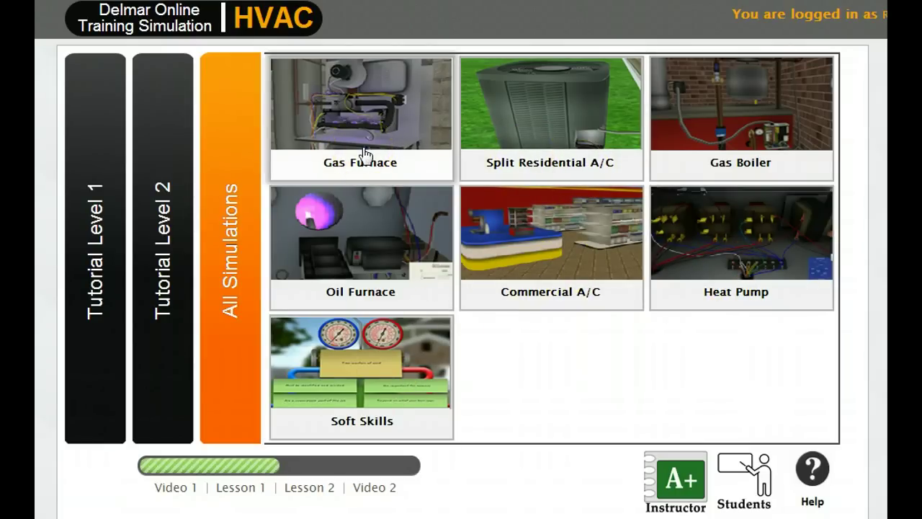
pyautogui.click(435, 229)
pyautogui.click(697, 163)
pyautogui.click(554, 281)
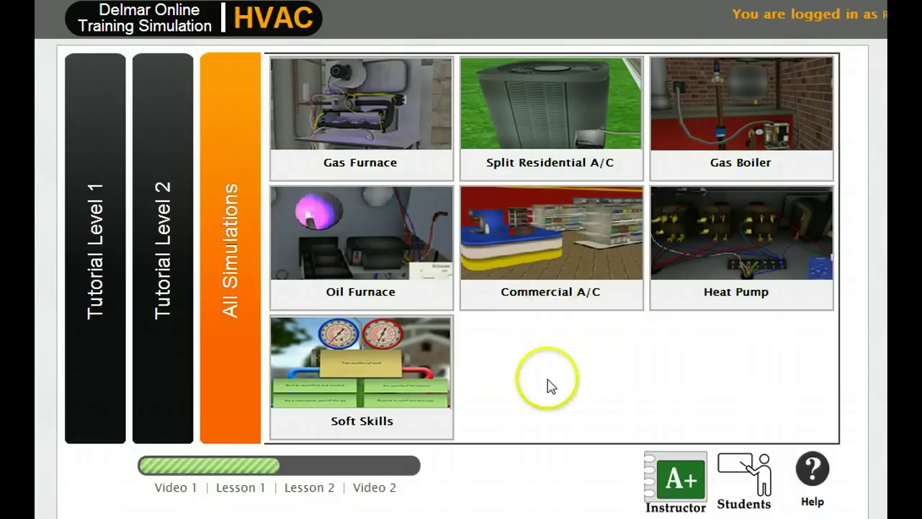
pyautogui.click(555, 163)
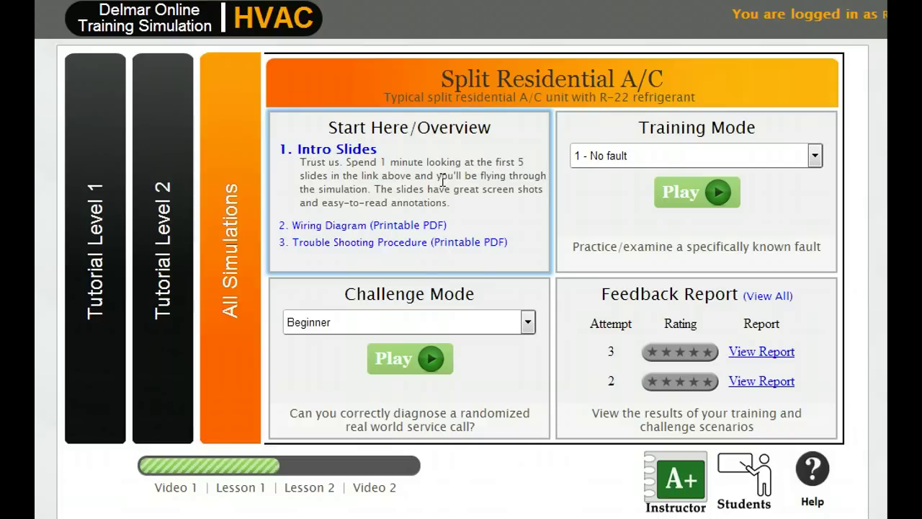
pyautogui.click(408, 226)
pyautogui.click(474, 244)
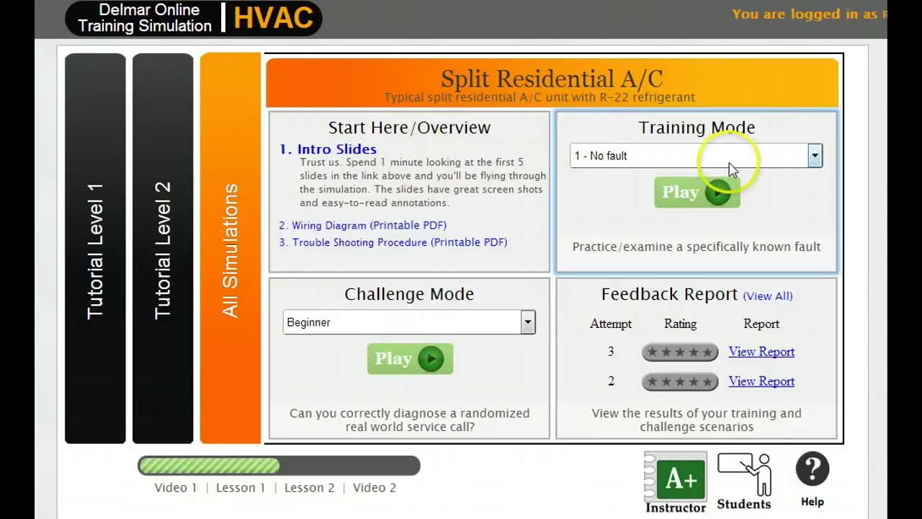
# Step: Start a training run with the '4 - Faulty condenser fan' fault selected
pyautogui.click(815, 155)
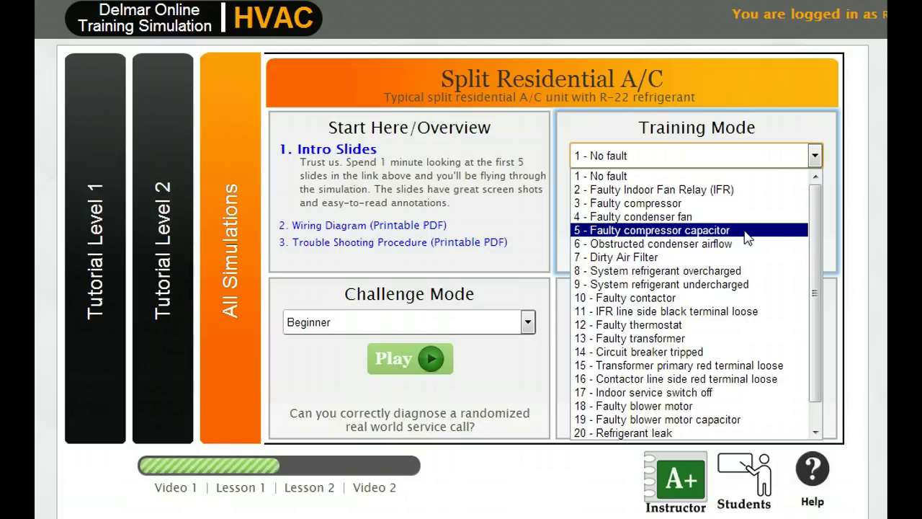
pyautogui.click(526, 322)
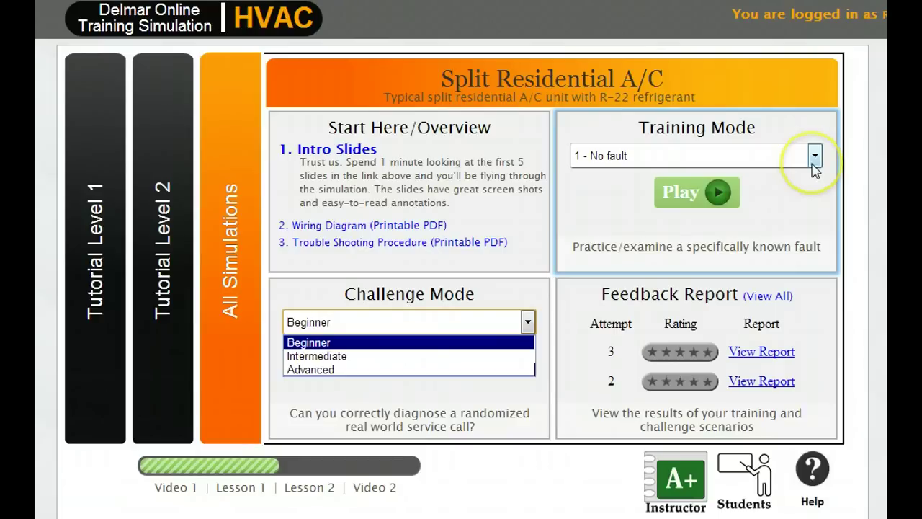
pyautogui.click(815, 157)
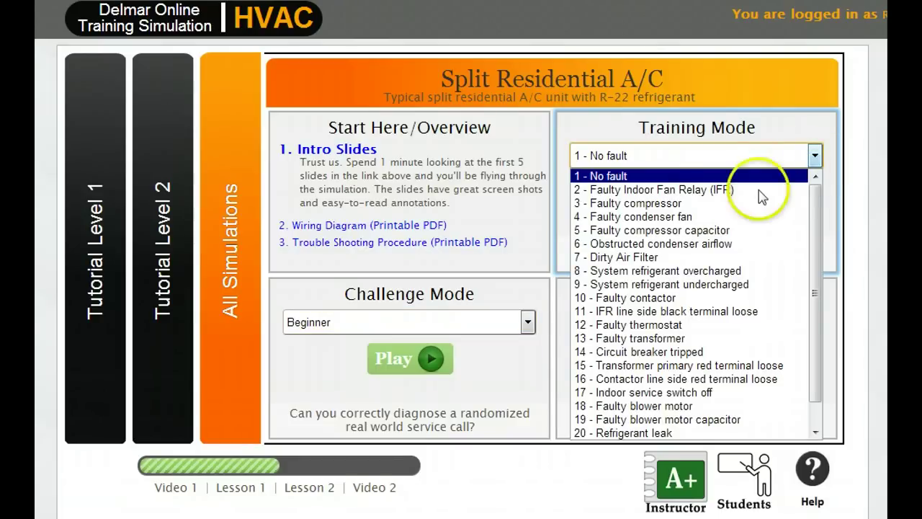
pyautogui.click(701, 216)
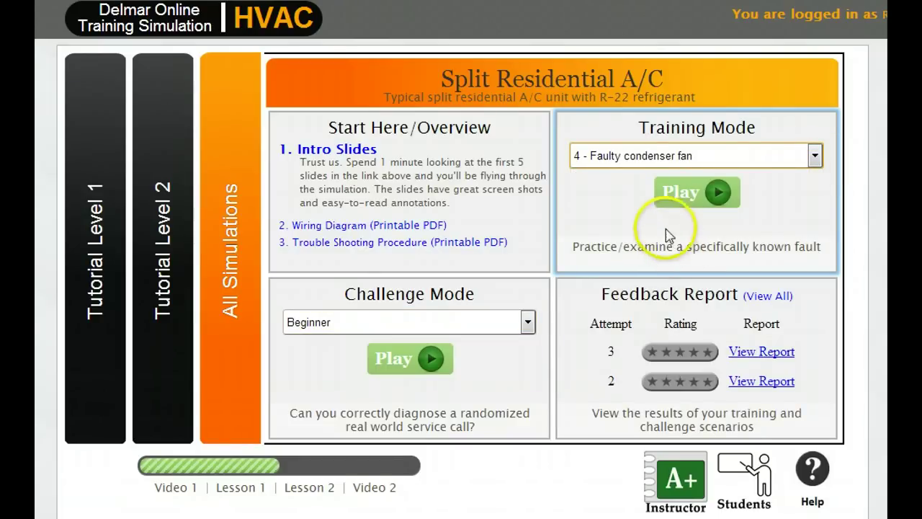
pyautogui.click(693, 196)
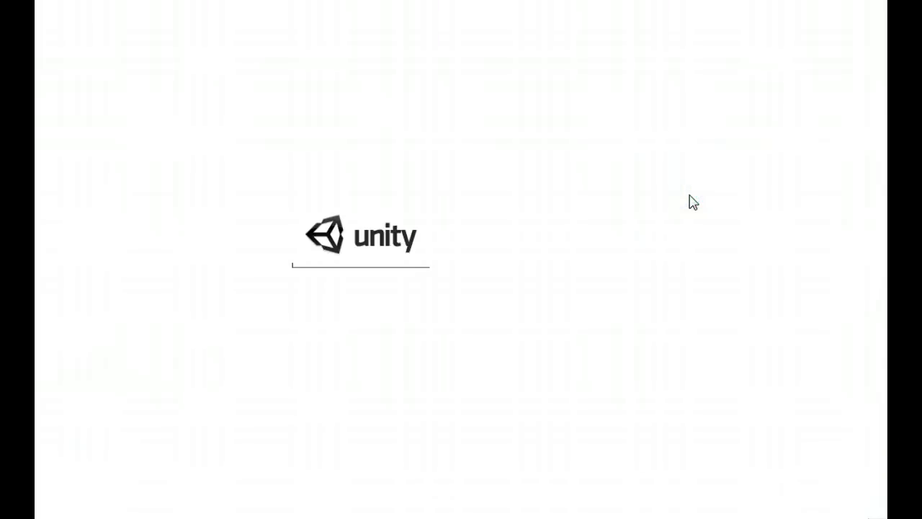
pyautogui.click(658, 183)
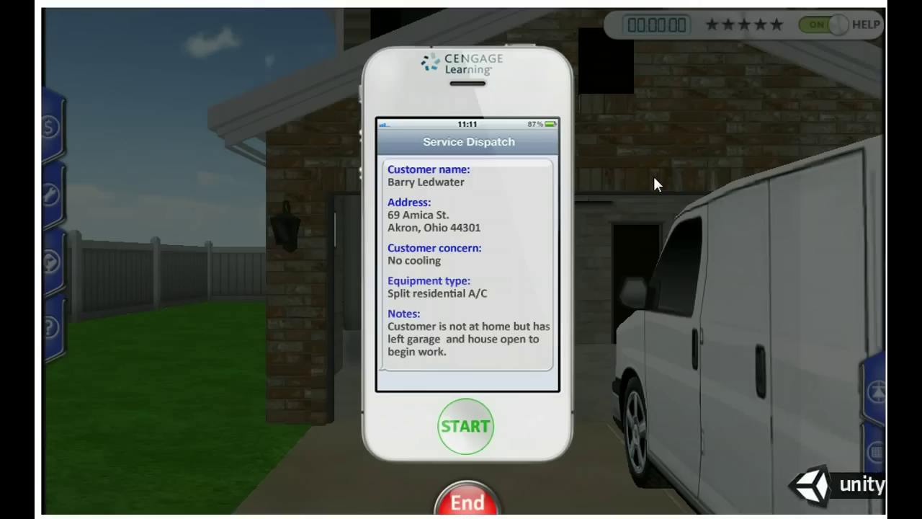
# Step: Let the garage scene load and read the no-cooling Service Dispatch message
pyautogui.click(669, 168)
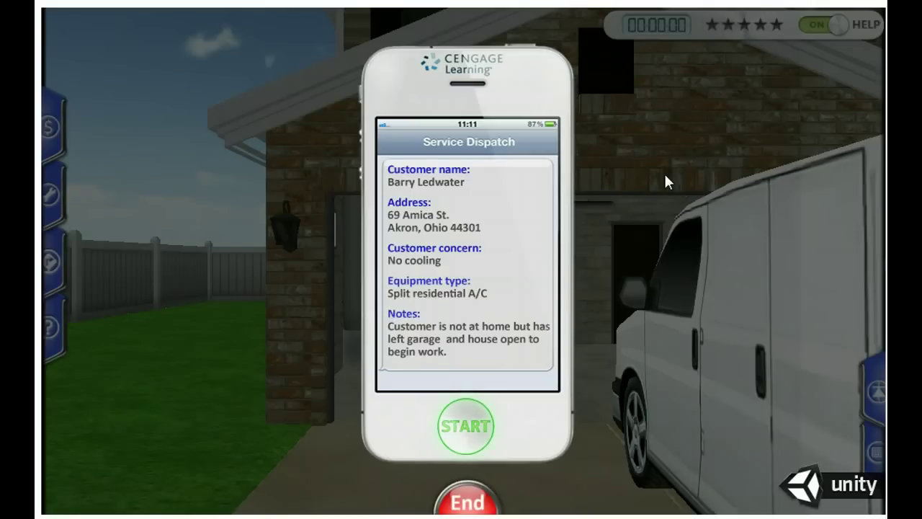
pyautogui.moveTo(353, 299)
pyautogui.mouseDown()
pyautogui.moveTo(376, 350)
pyautogui.moveTo(437, 370)
pyautogui.moveTo(515, 374)
pyautogui.mouseUp()
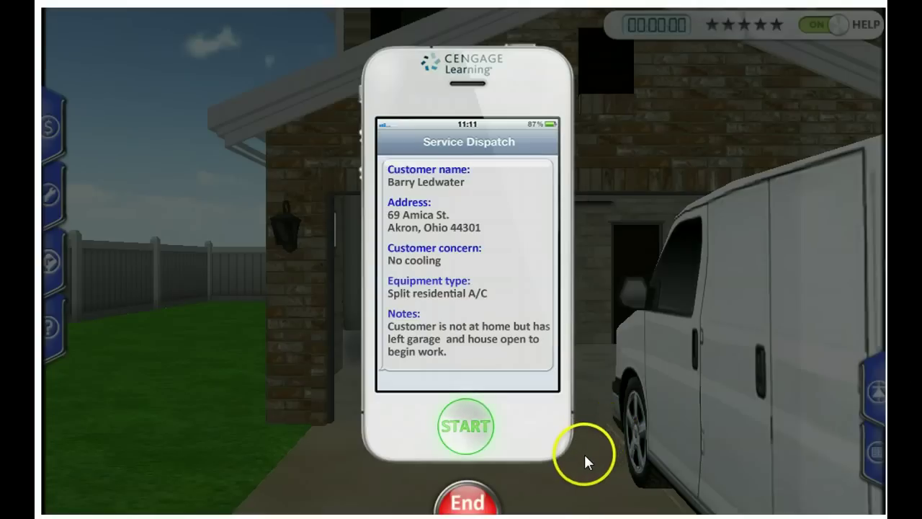
# Step: Start the service call and walk through the garage up to the furnace
pyautogui.click(472, 440)
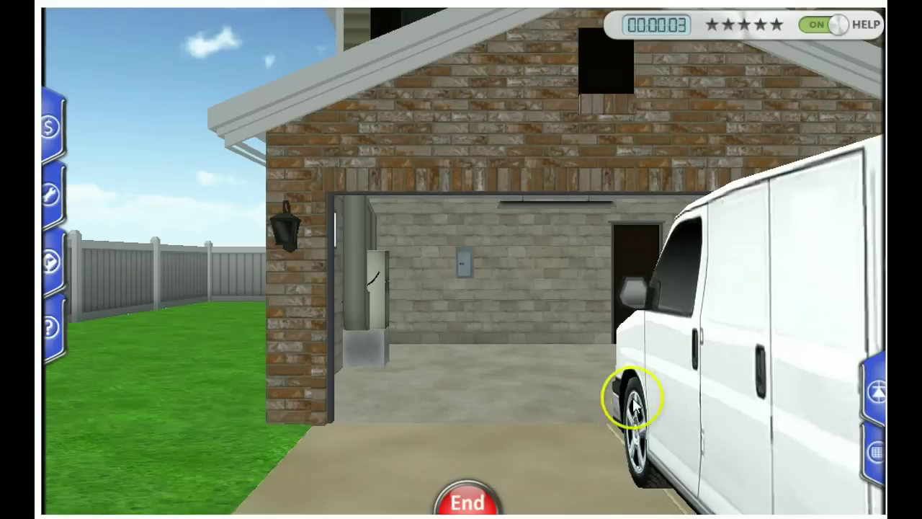
pyautogui.click(500, 350)
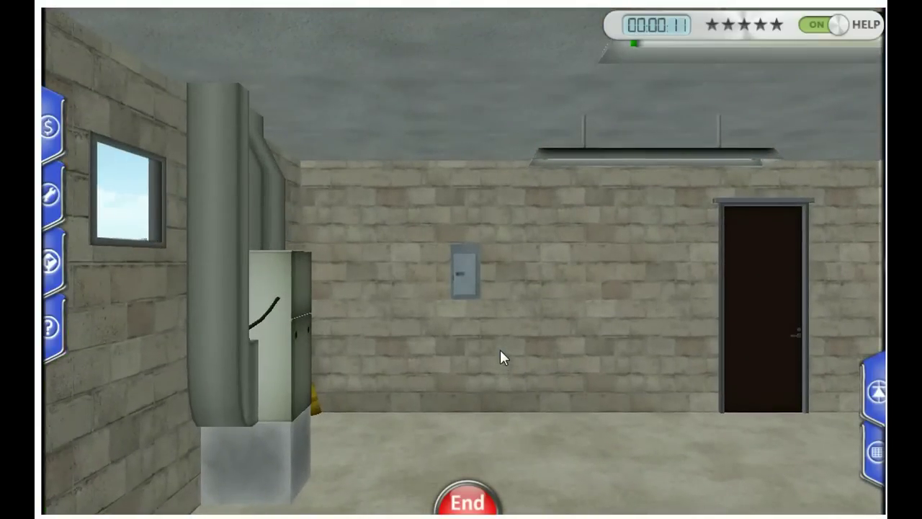
pyautogui.click(500, 349)
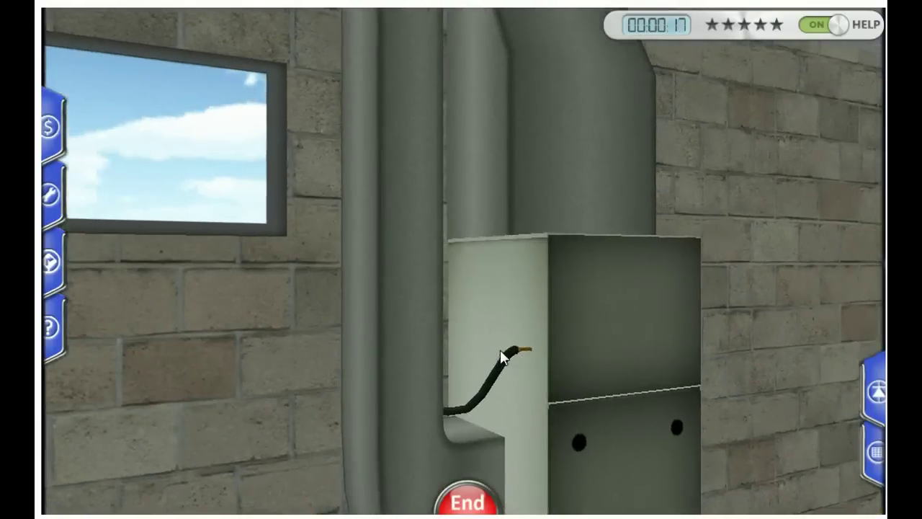
# Step: Remove the furnace front panel and toggle its service switch to inspect the blower wiring
pyautogui.click(620, 382)
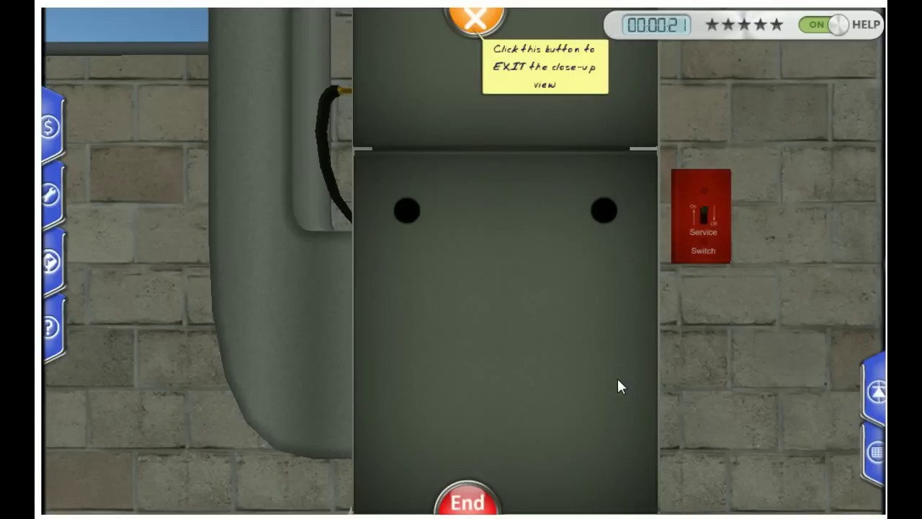
pyautogui.click(604, 211)
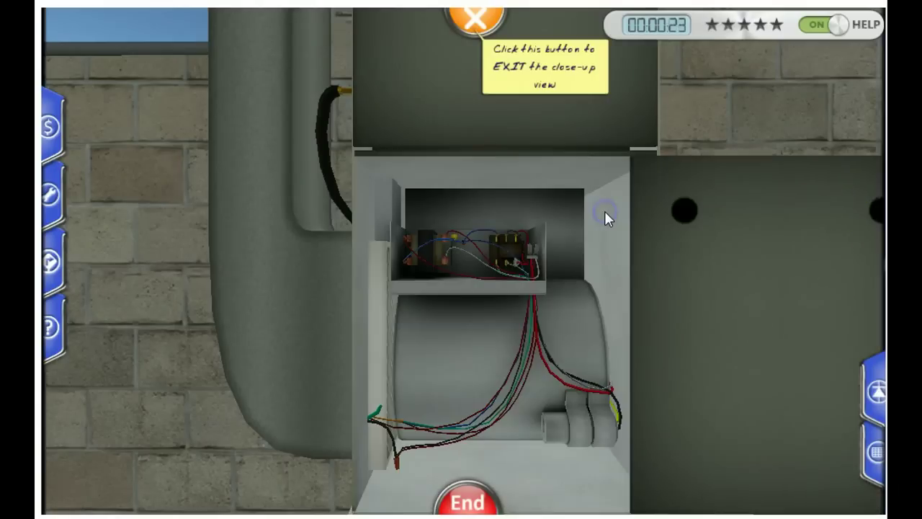
pyautogui.click(718, 441)
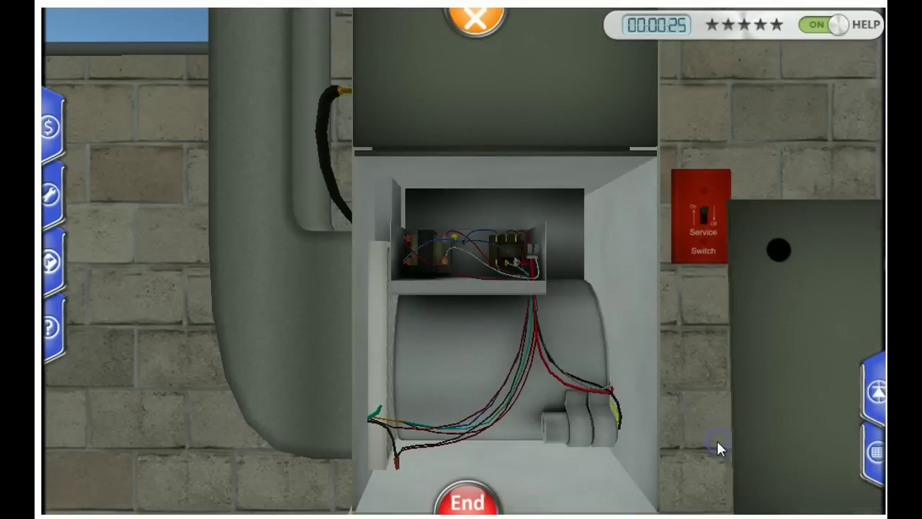
pyautogui.click(706, 212)
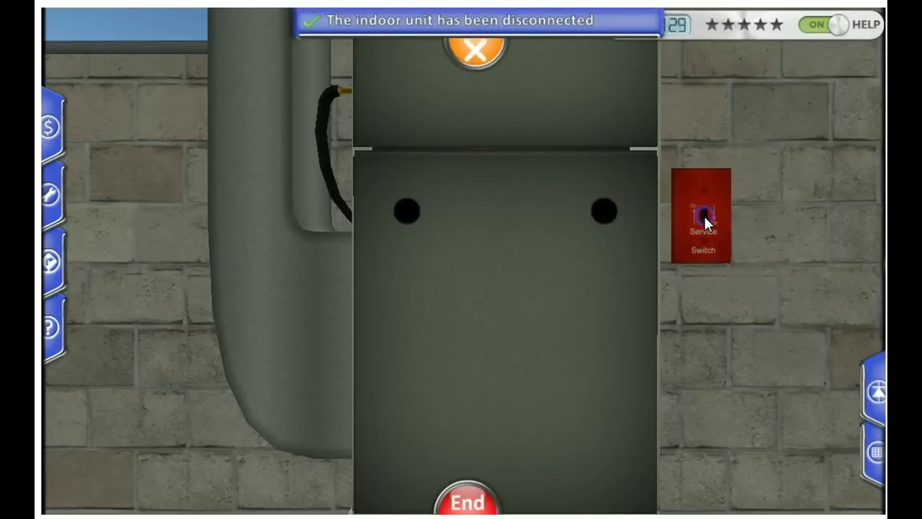
pyautogui.click(476, 52)
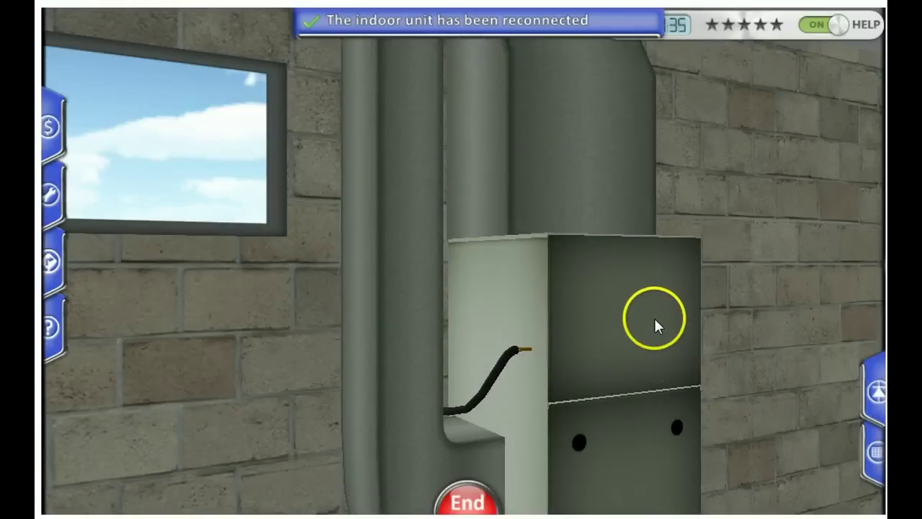
# Step: Turn around the room to face the electrical panel
pyautogui.press('Left')
pyautogui.press('Right')
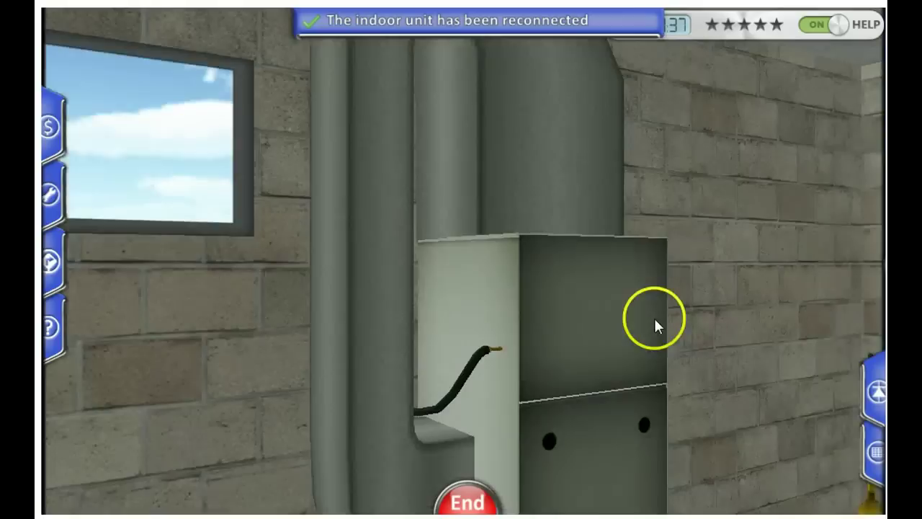
pyautogui.press('Right')
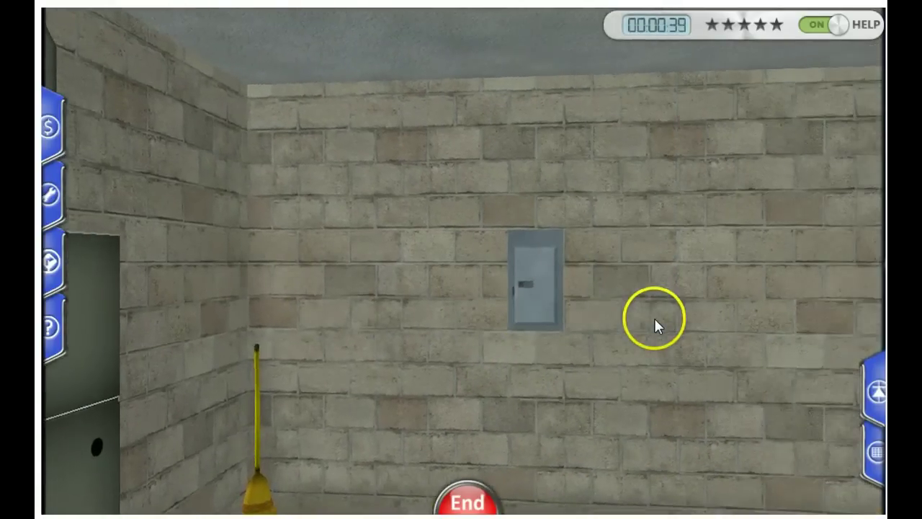
# Step: Open and close the electrical panel to check the breakers, then walk toward the door
pyautogui.press('Left')
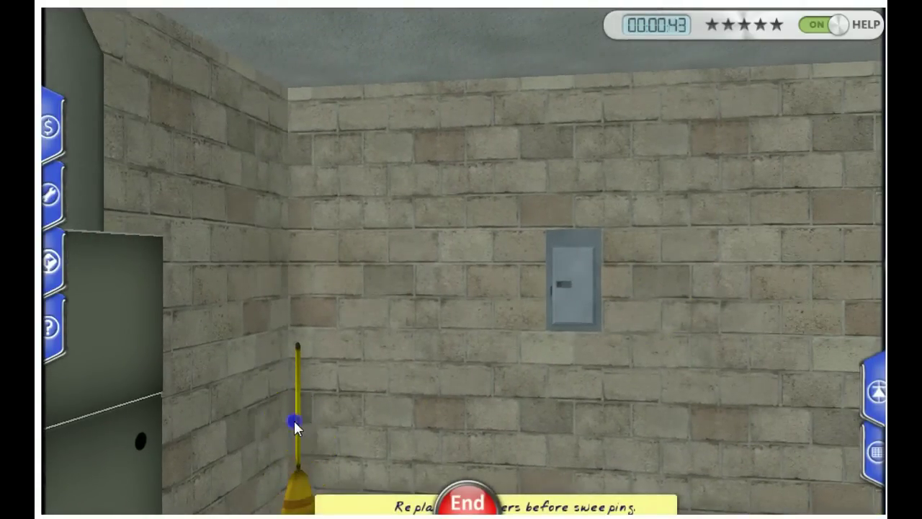
pyautogui.click(577, 298)
pyautogui.click(582, 296)
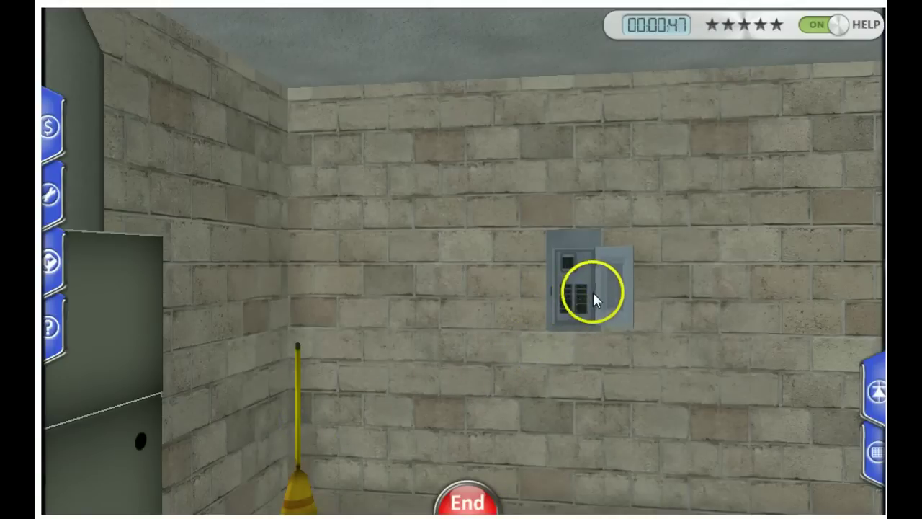
pyautogui.press('Right')
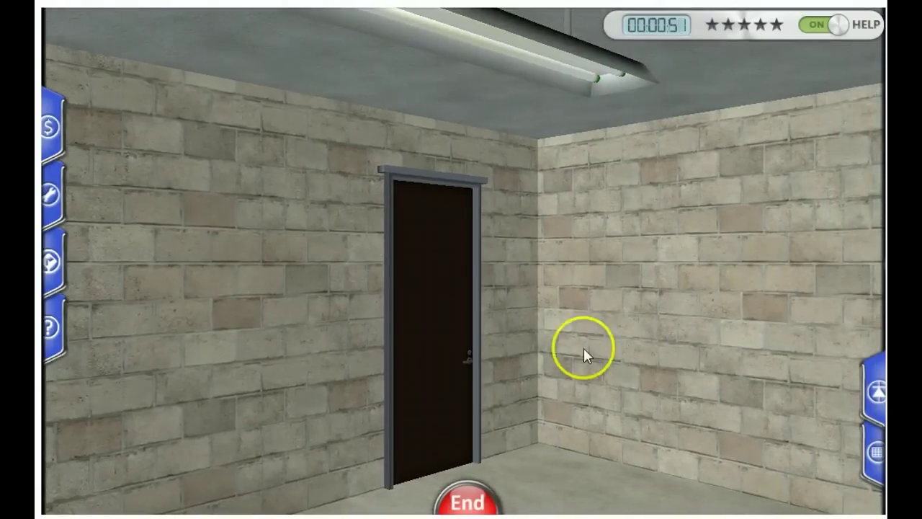
pyautogui.press('Up')
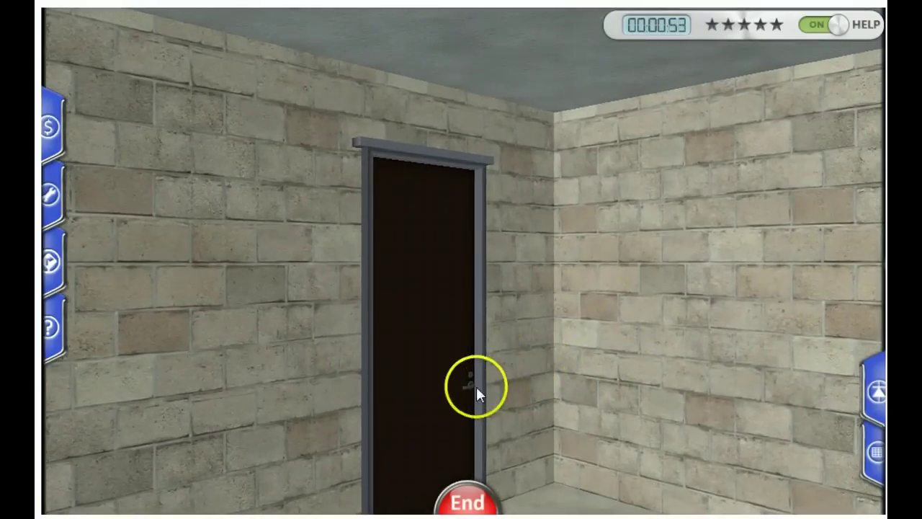
# Step: Go through the door into the house and switch the hallway thermostat to Cool
pyautogui.click(474, 380)
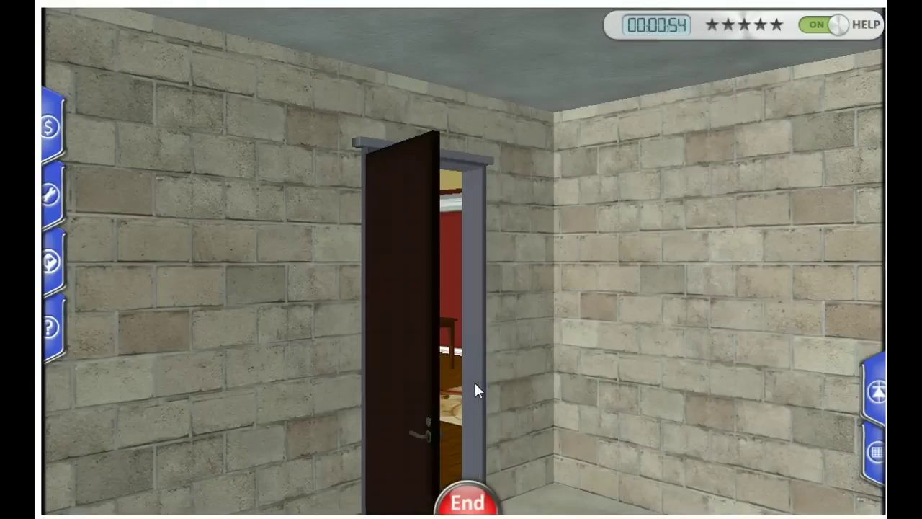
pyautogui.click(442, 326)
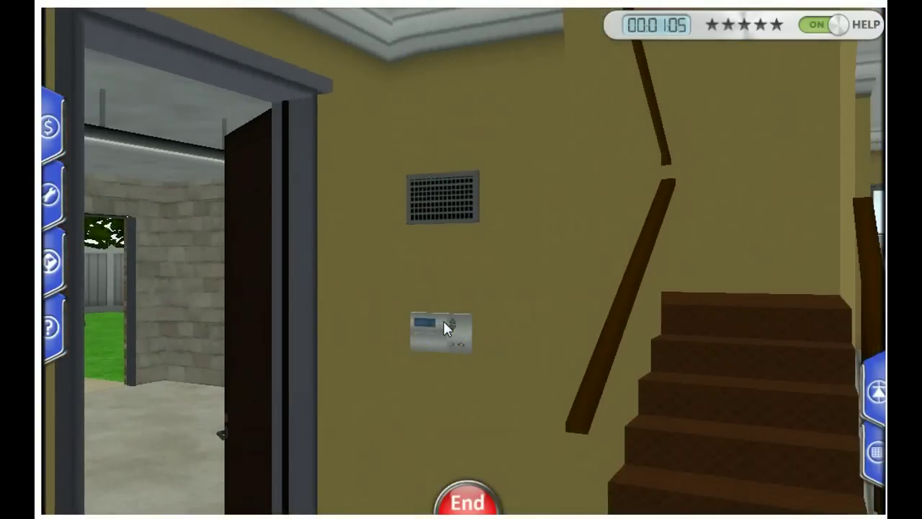
pyautogui.click(409, 336)
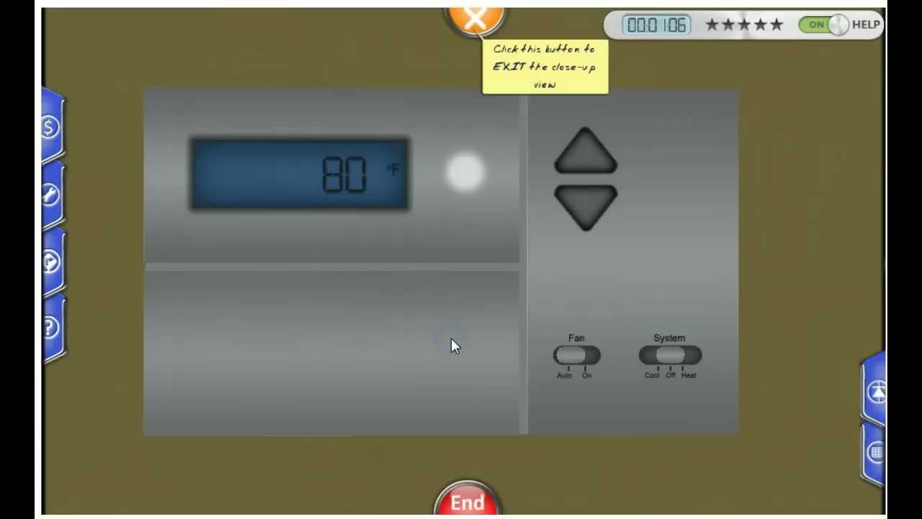
pyautogui.click(556, 332)
pyautogui.click(654, 354)
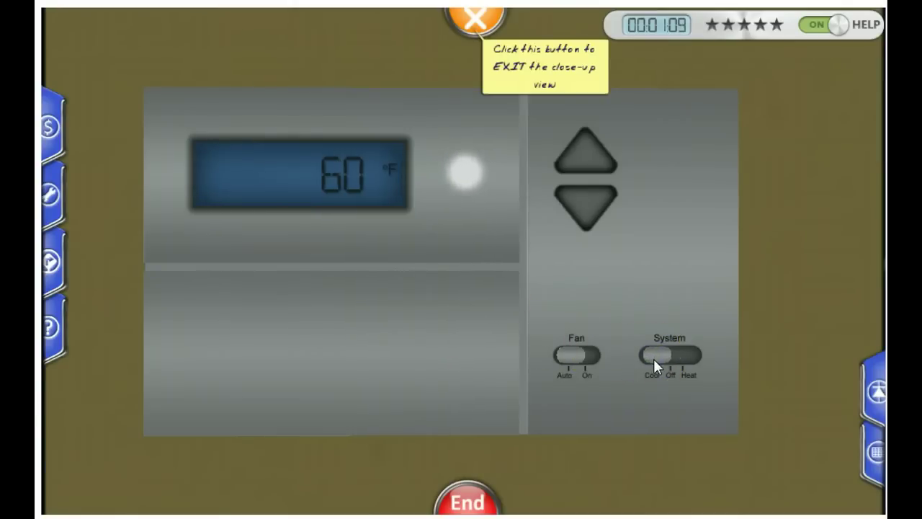
# Step: Exit the thermostat close-up and head out to the side yard
pyautogui.click(615, 282)
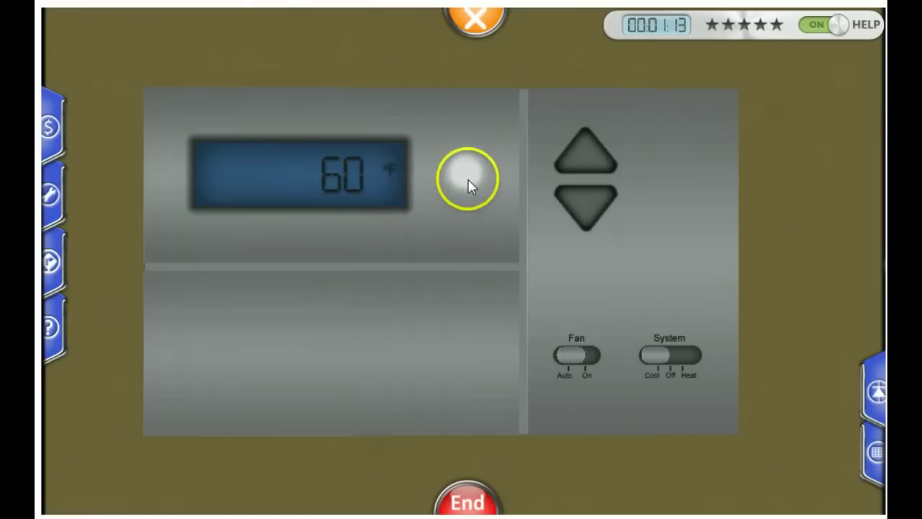
pyautogui.click(473, 23)
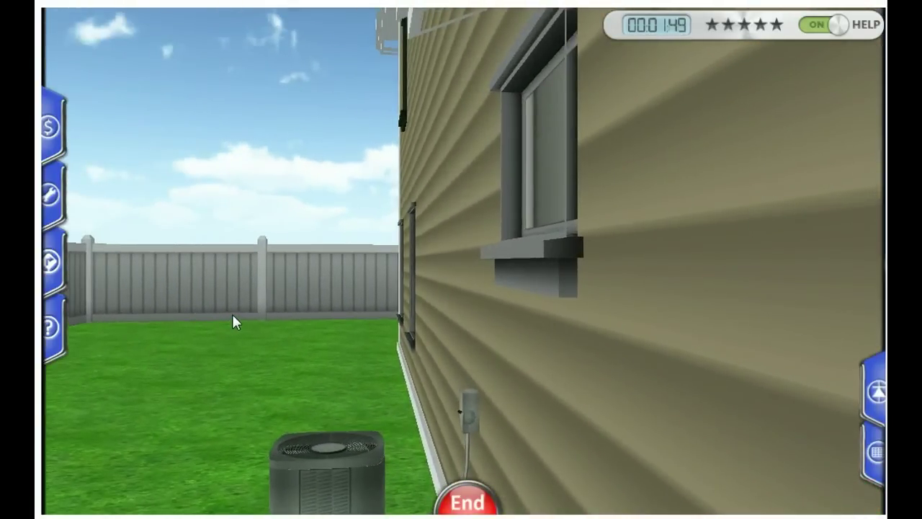
# Step: Walk to the outdoor condenser and zoom in on the unit and its compressor
pyautogui.click(254, 320)
pyautogui.click(326, 428)
pyautogui.click(295, 446)
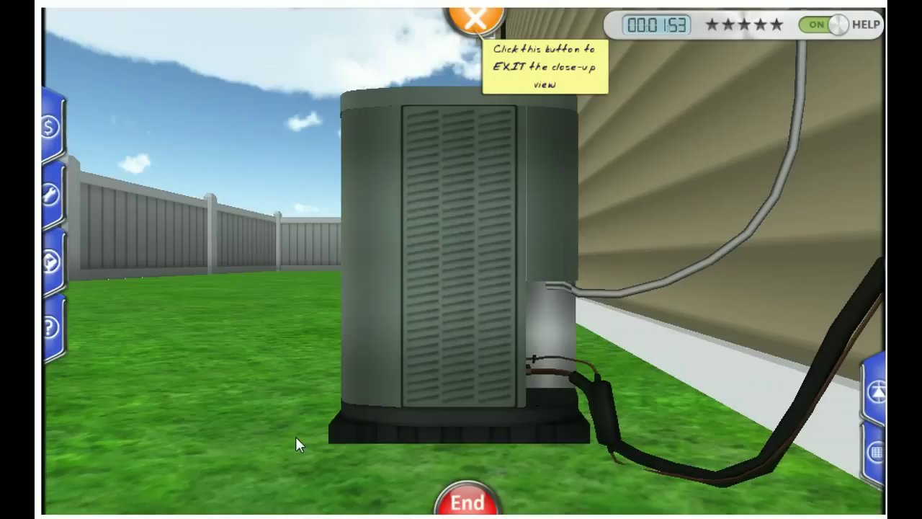
pyautogui.click(480, 277)
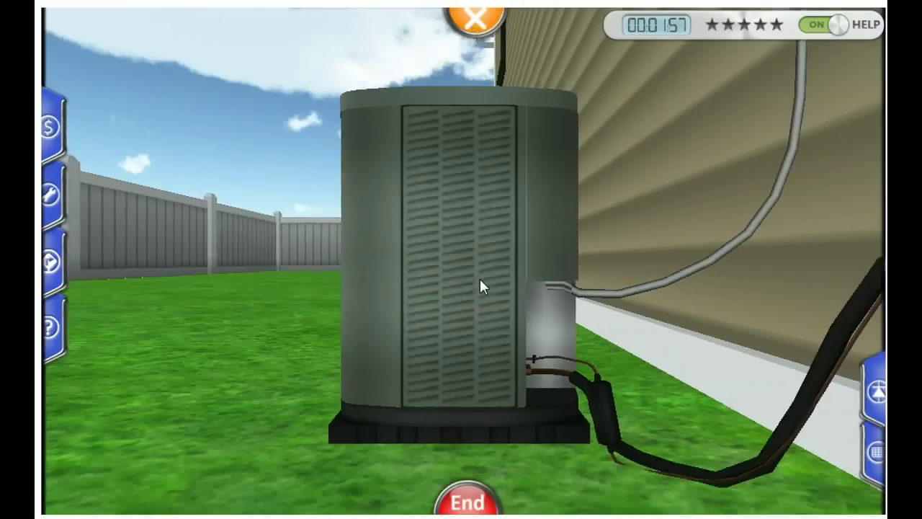